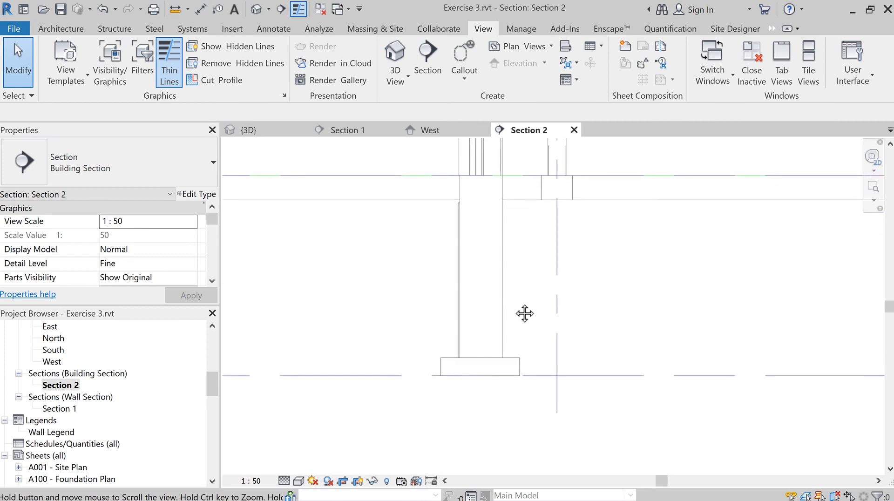
# Open the layer assembly of the selected foundation wall's type, W5 - Foundation - 350mm Concrete, for editing
pyautogui.click(499, 299)
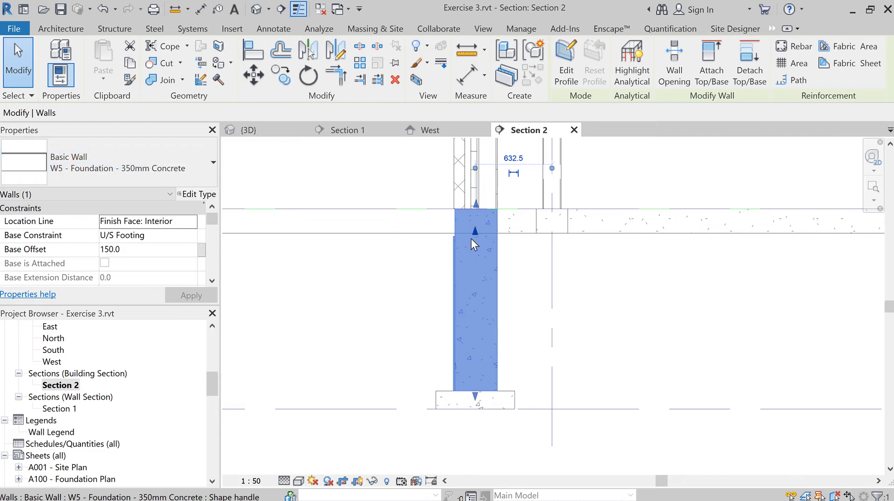
pyautogui.scroll(4, 463, 235)
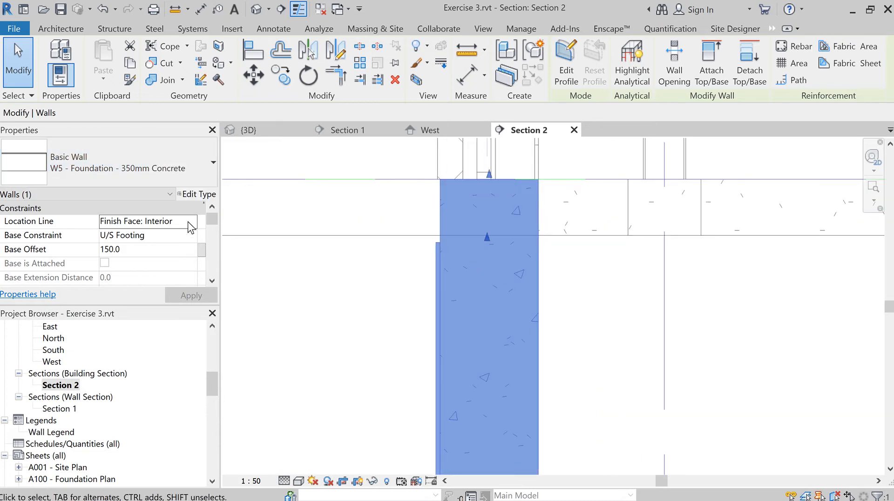
pyautogui.click(198, 194)
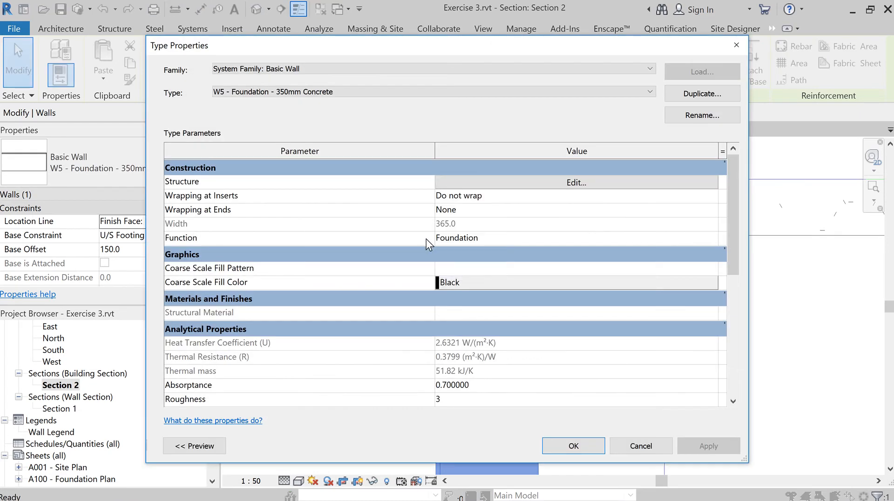
pyautogui.click(549, 188)
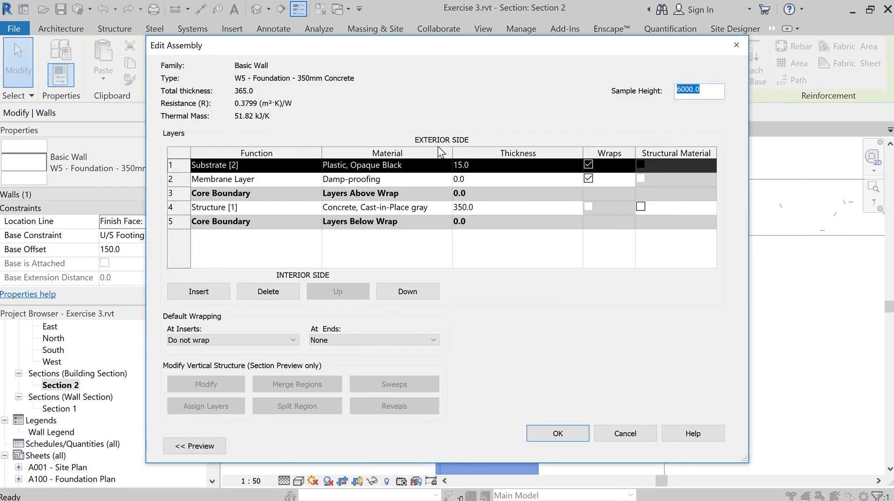
pyautogui.moveTo(404, 48); pyautogui.dragTo(528, 31)
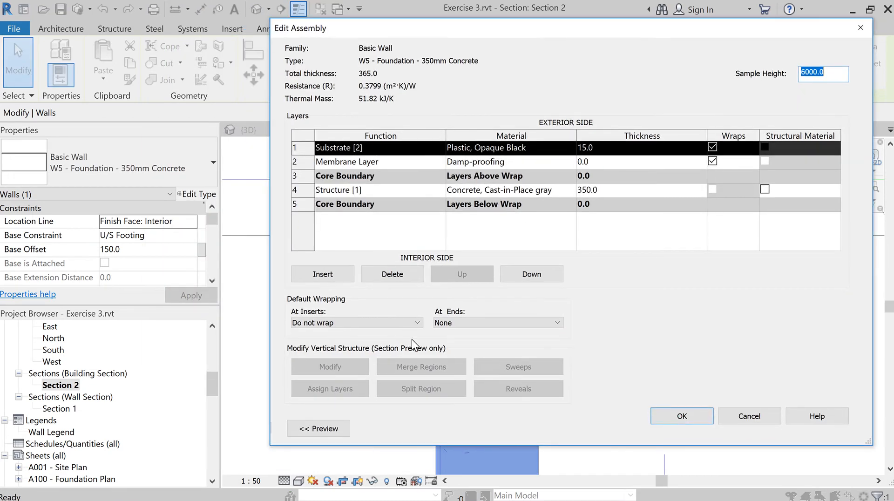
# Show the assembly preview and switch it from floor plan to section
pyautogui.click(339, 428)
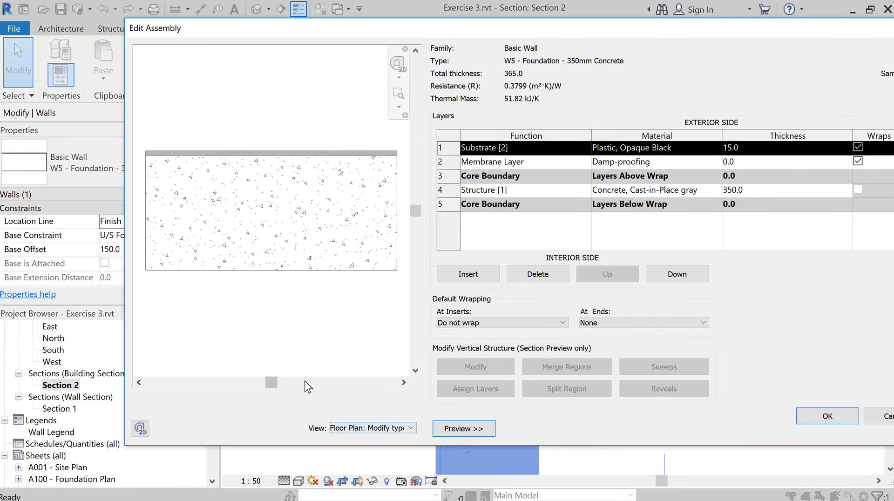
pyautogui.click(410, 428)
pyautogui.click(402, 446)
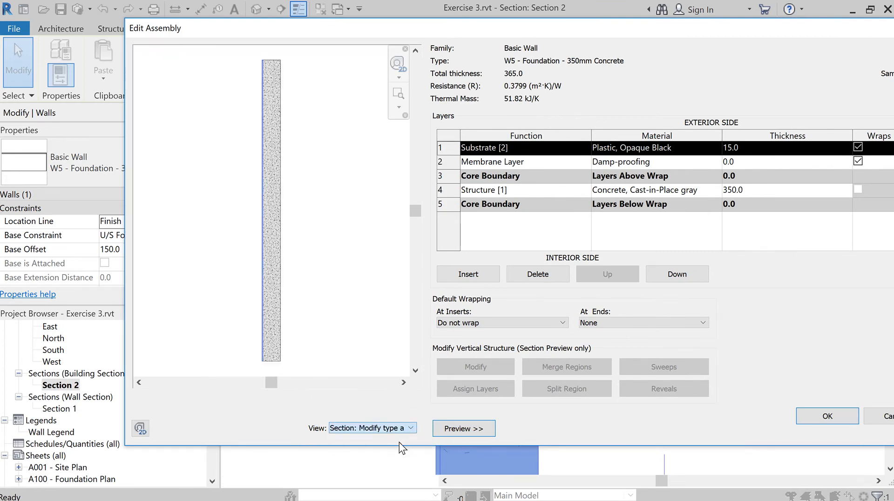
# Unlock the bottom edge of the 15 mm exterior substrate layer in the section preview
pyautogui.scroll(10, 265, 370)
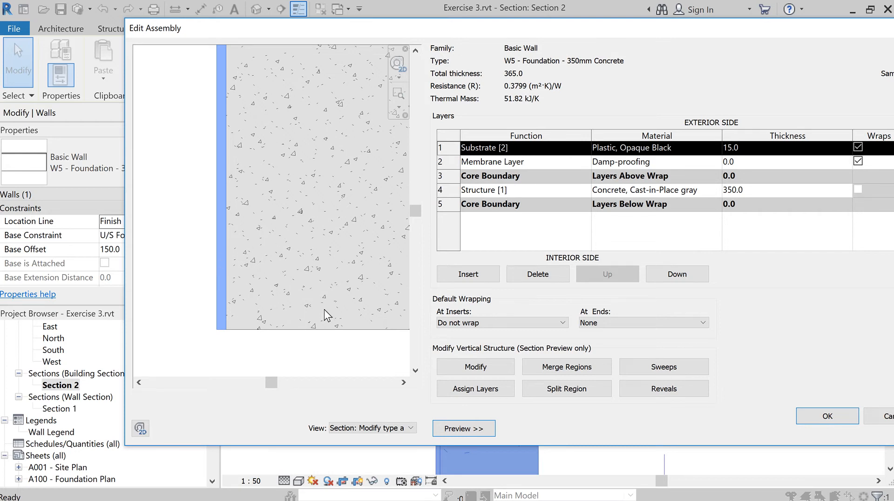
pyautogui.click(467, 367)
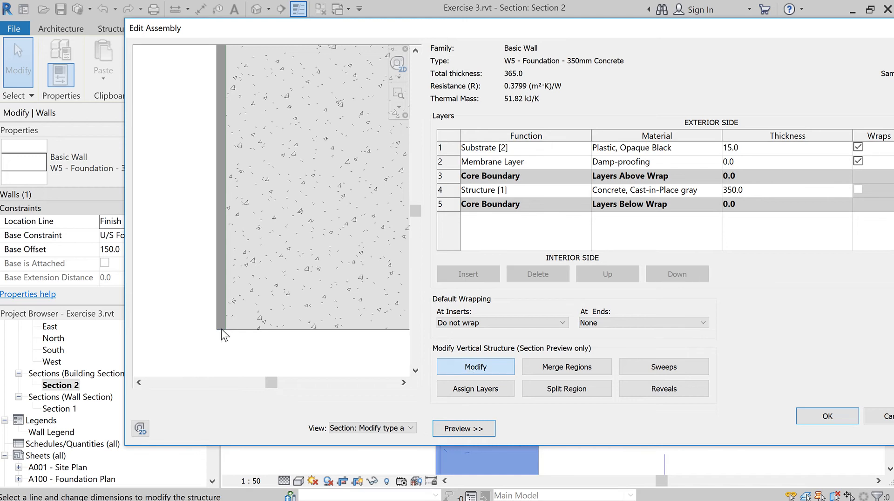
pyautogui.scroll(3, 221, 329)
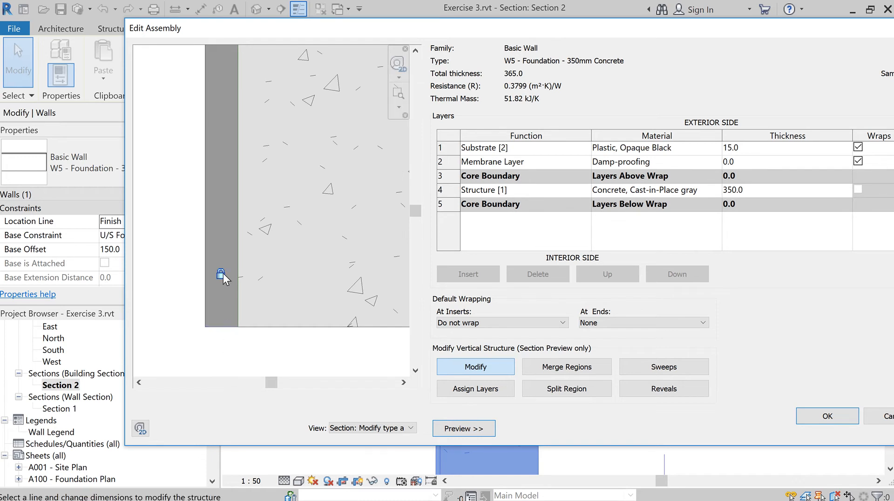
pyautogui.click(225, 328)
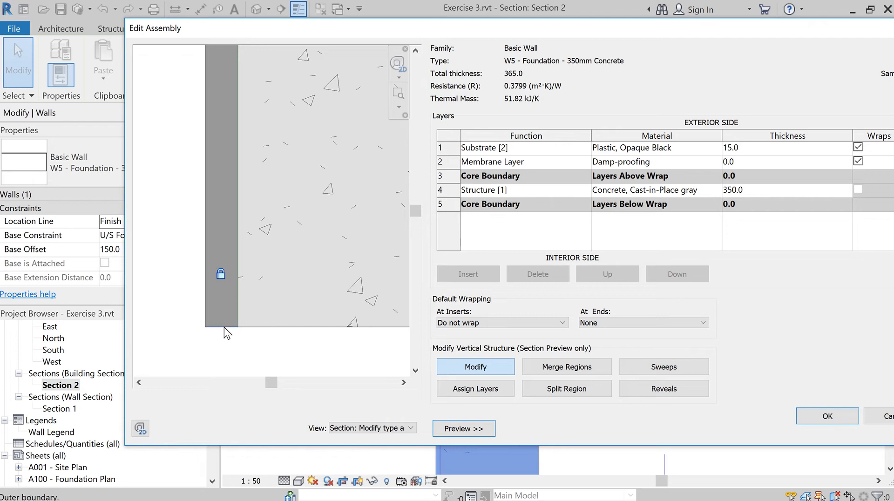
pyautogui.click(222, 275)
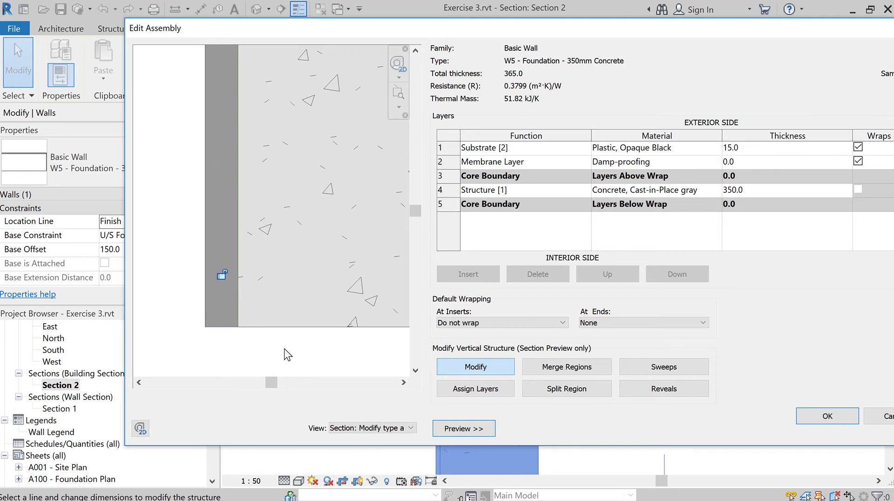
# Examine the lock state of the exterior substrate layer's top edge in the section preview
pyautogui.scroll(-5, 308, 345)
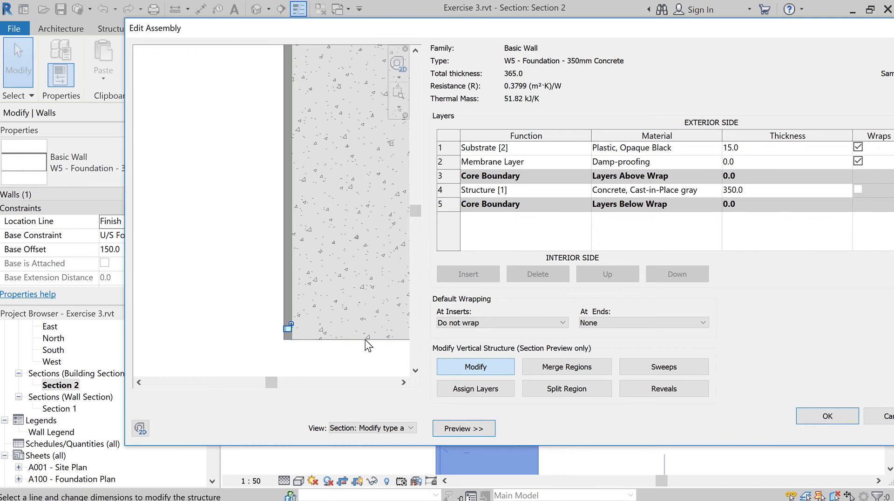
pyautogui.scroll(-2, 365, 339)
pyautogui.scroll(-3, 356, 326)
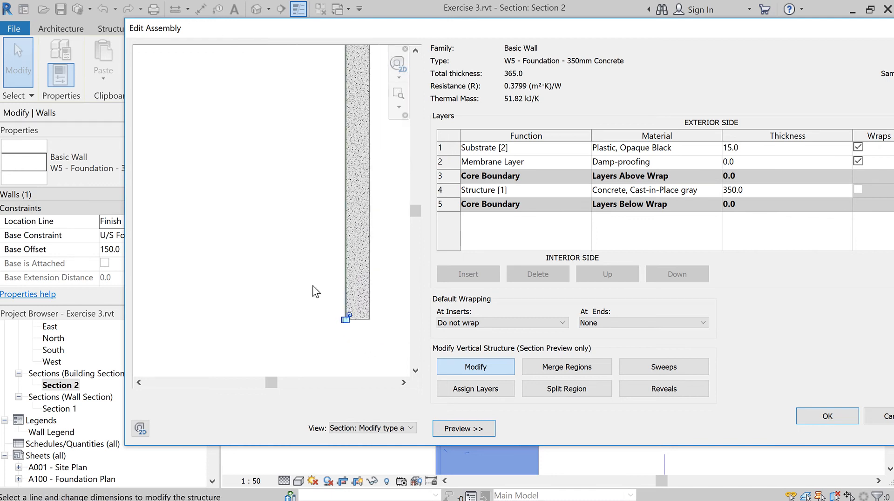
pyautogui.scroll(2, 367, 98)
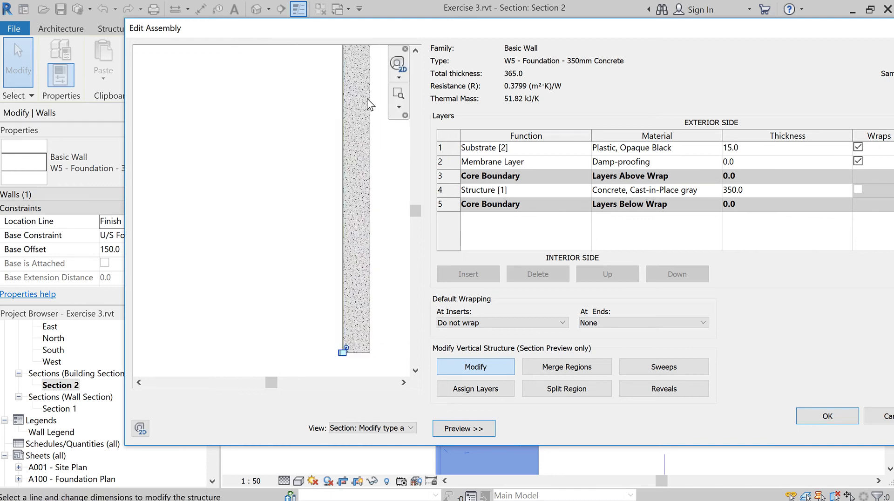
pyautogui.moveTo(414, 208); pyautogui.dragTo(420, 120)
pyautogui.scroll(3, 365, 157)
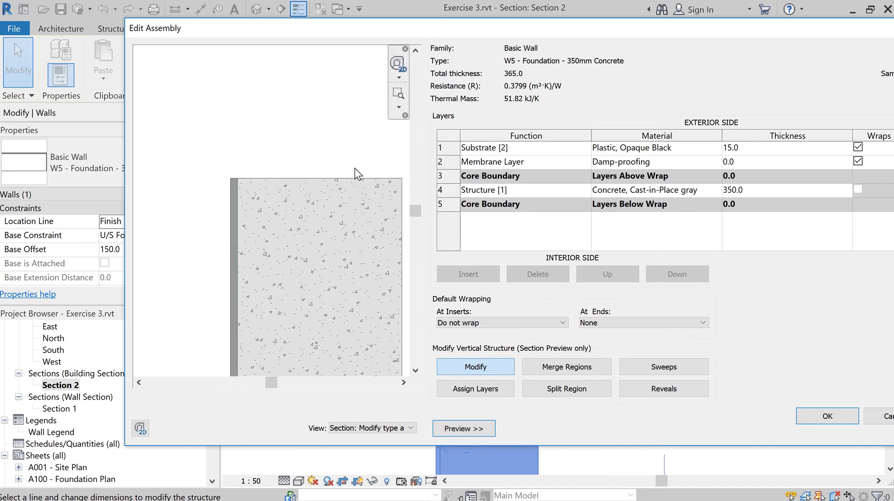
pyautogui.scroll(3, 234, 179)
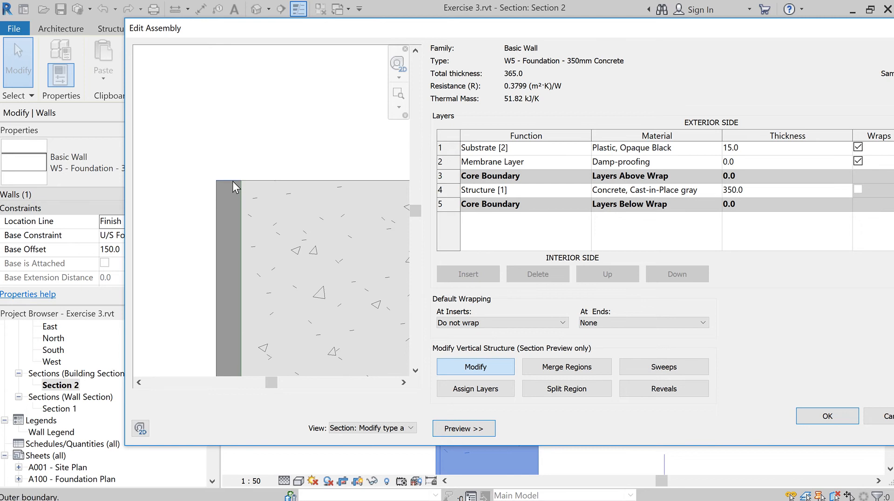
pyautogui.click(232, 180)
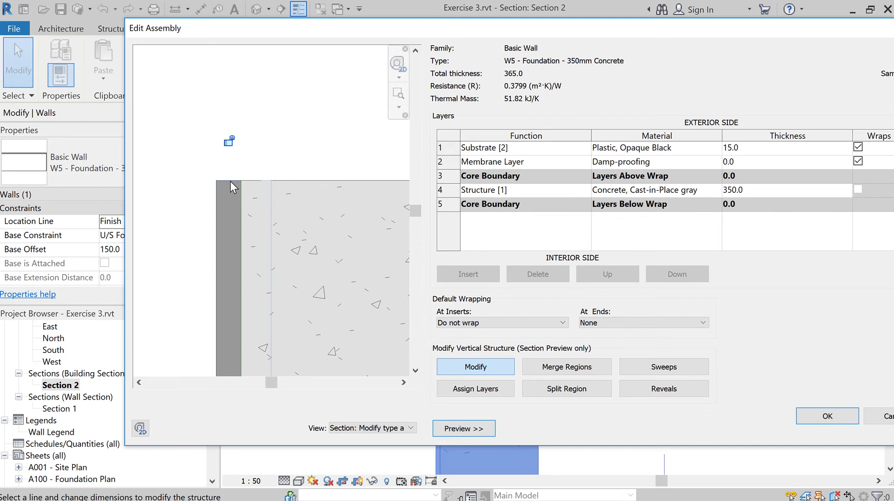
pyautogui.click(232, 167)
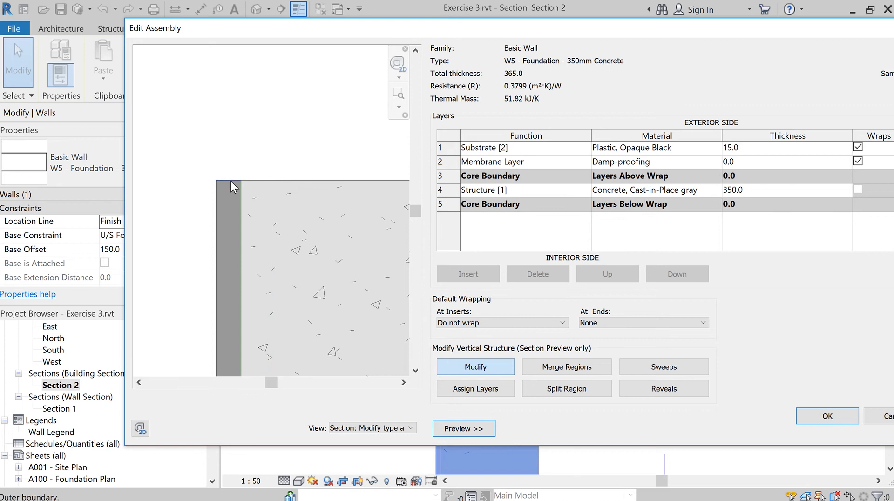
pyautogui.click(230, 181)
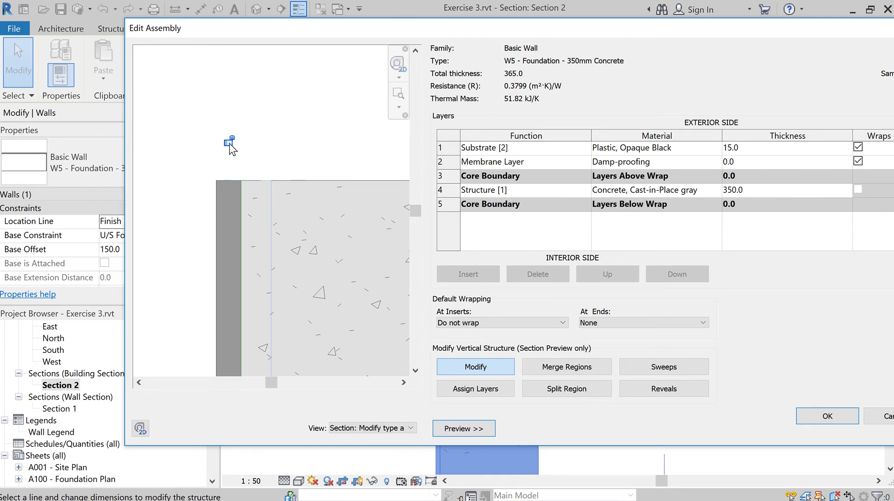
pyautogui.click(231, 149)
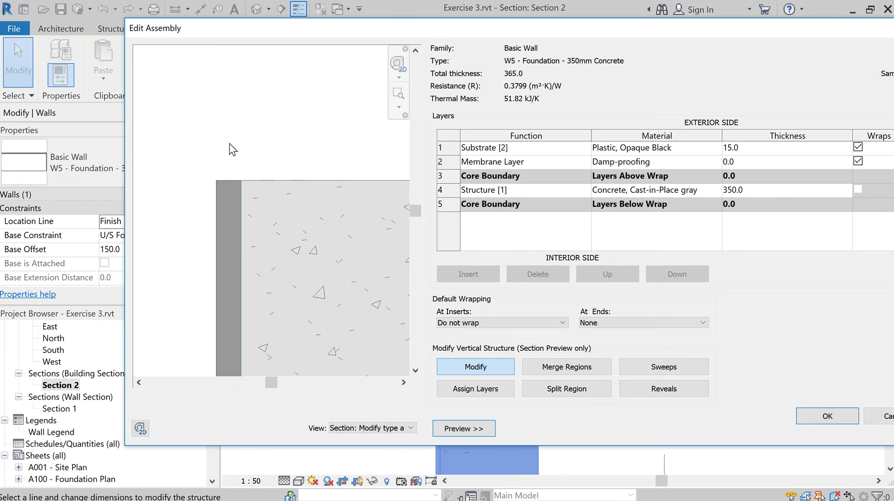
pyautogui.click(228, 181)
pyautogui.scroll(3, 236, 174)
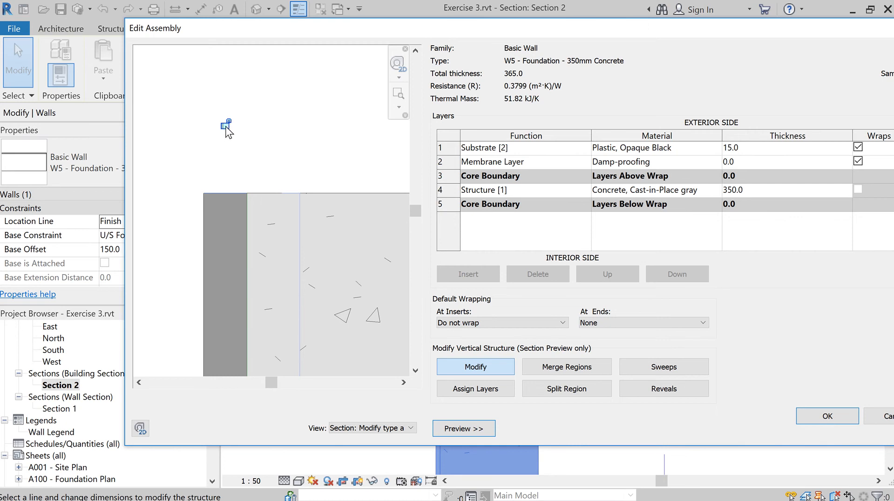
pyautogui.click(229, 192)
pyautogui.click(229, 193)
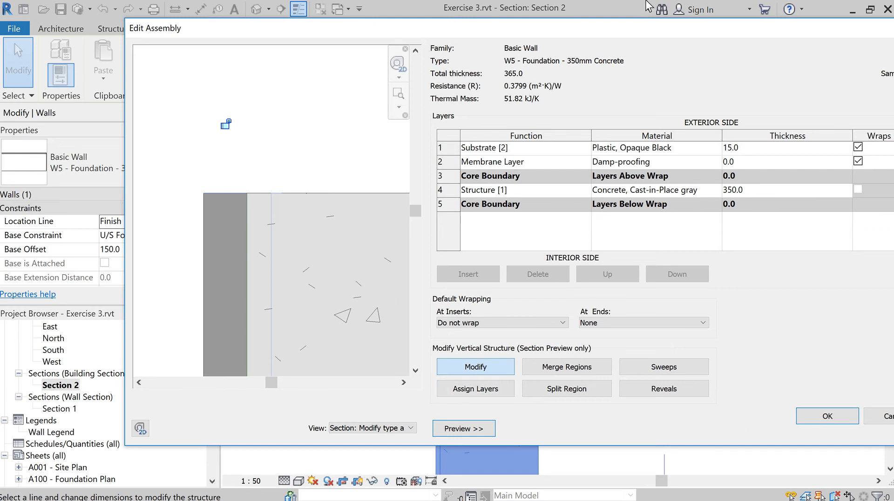
# Accept the modified assembly and apply the type properties to the foundation wall
pyautogui.moveTo(636, 36); pyautogui.dragTo(563, 38)
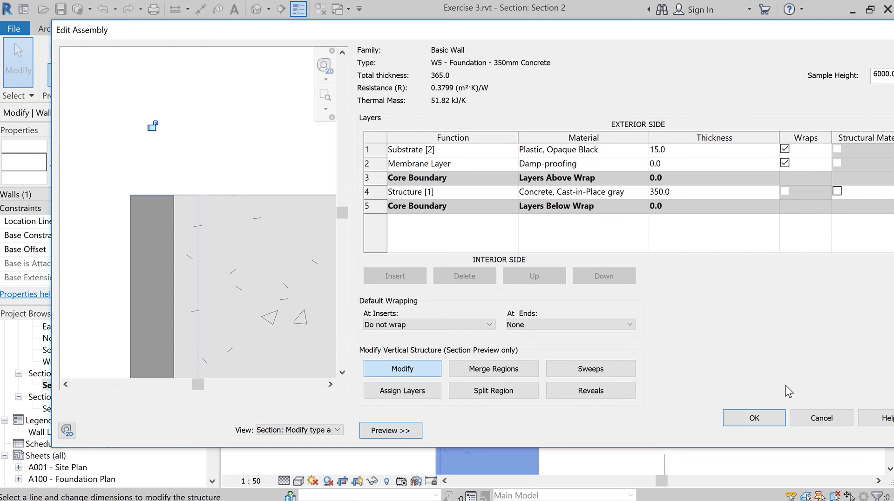
pyautogui.click(755, 417)
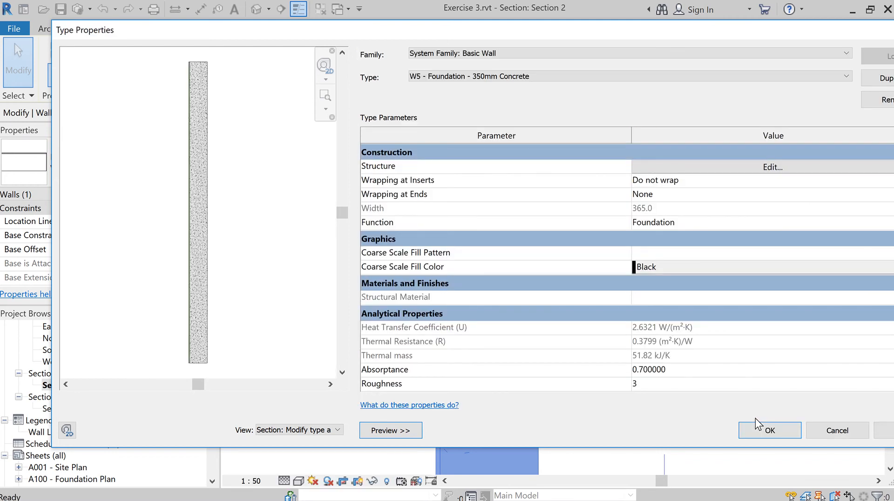
pyautogui.click(756, 419)
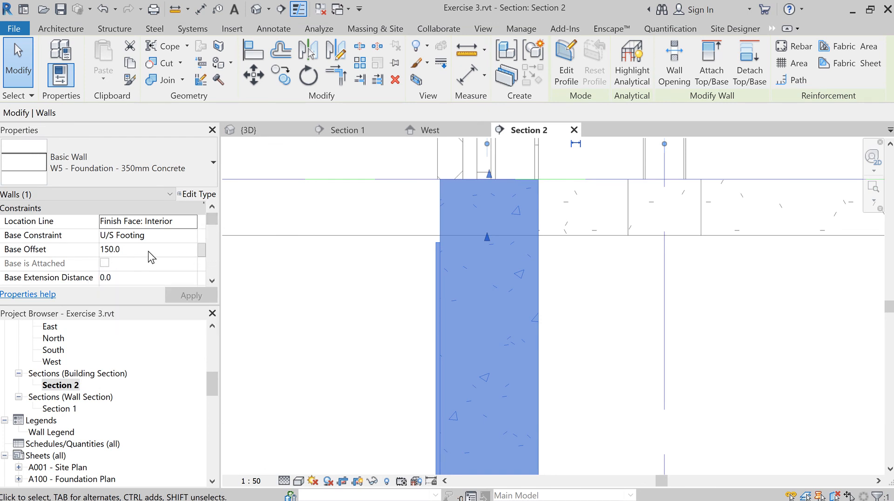
# Try raising the base of the wall's exterior layer by about 94 mm, and undo it without saving the project
pyautogui.moveTo(29, 285)
pyautogui.scroll(-2, 388, 334)
pyautogui.scroll(-2, 380, 364)
pyautogui.moveTo(394, 365); pyautogui.dragTo(410, 228, button='middle')
pyautogui.scroll(4, 425, 314)
pyautogui.scroll(2, 427, 313)
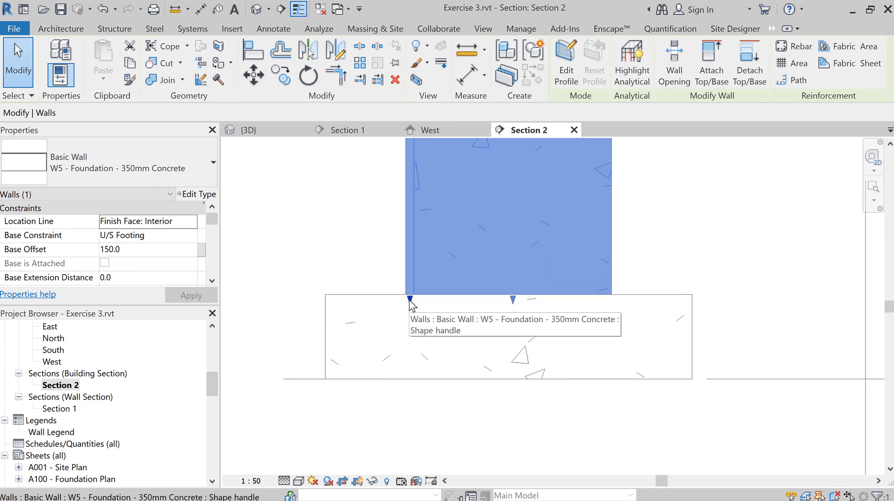
pyautogui.moveTo(410, 297); pyautogui.dragTo(471, 244)
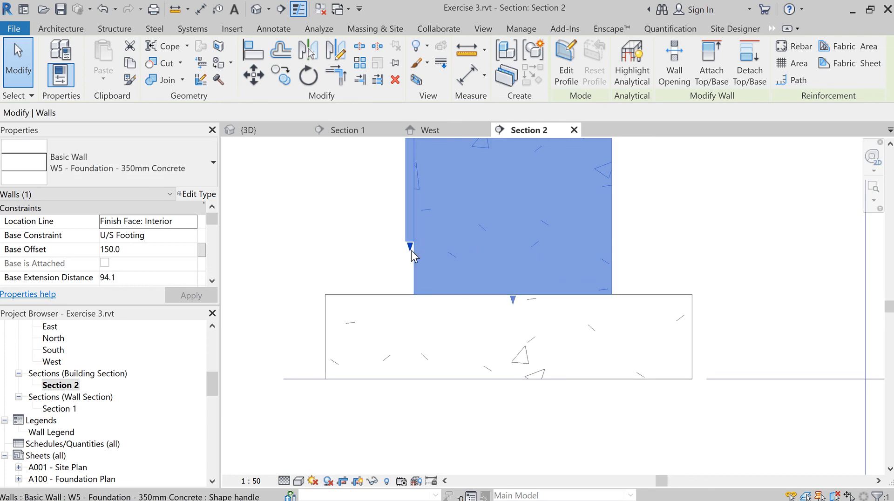
pyautogui.hotkey('ctrl', 'z')
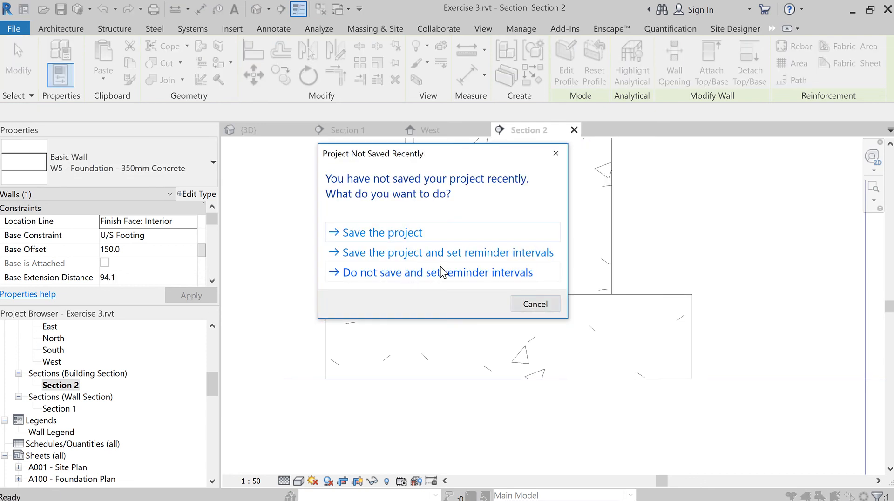
pyautogui.click(536, 305)
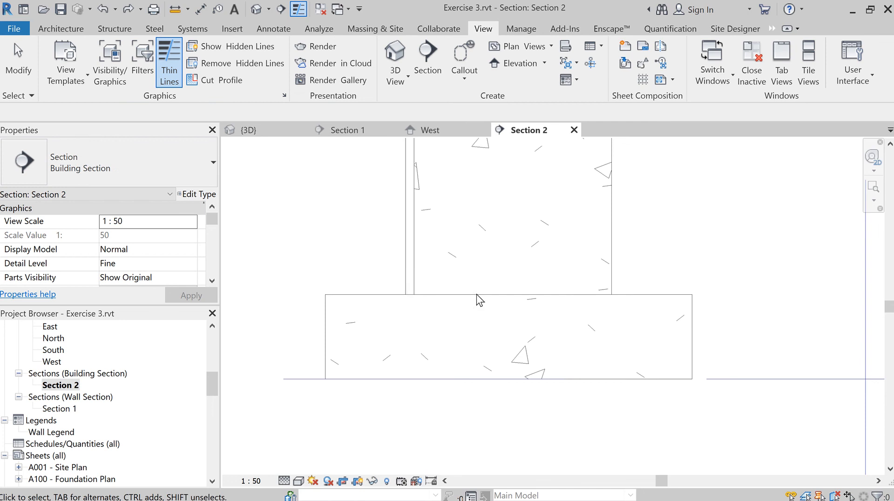
# Reselect the foundation wall and examine its base extension distance, constraint properties and section above the footing
pyautogui.click(410, 280)
pyautogui.click(415, 307)
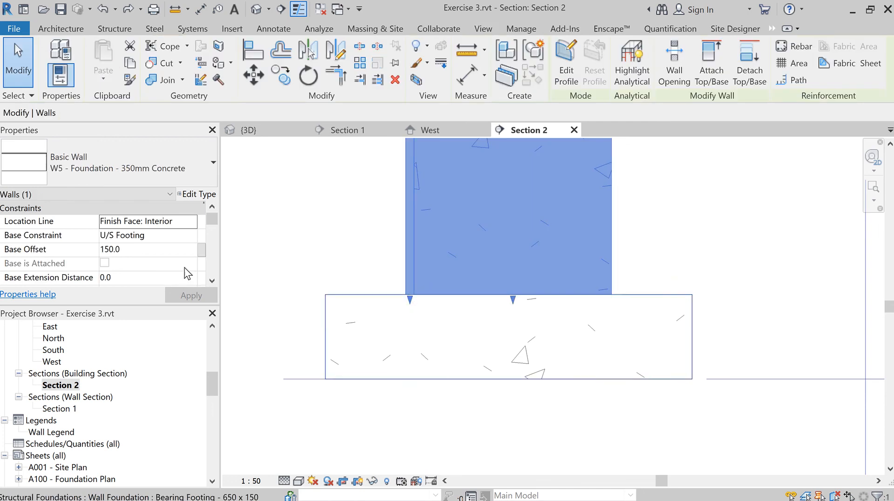
pyautogui.click(149, 278)
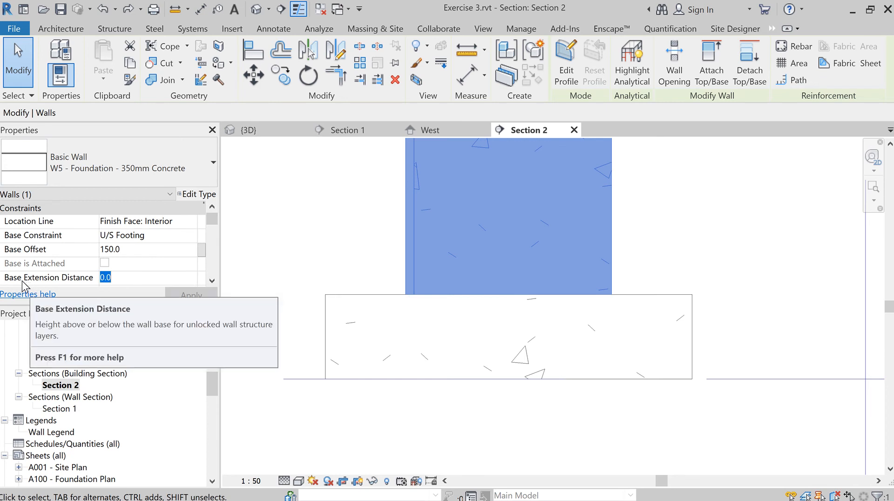
pyautogui.click(212, 281)
pyautogui.click(212, 281)
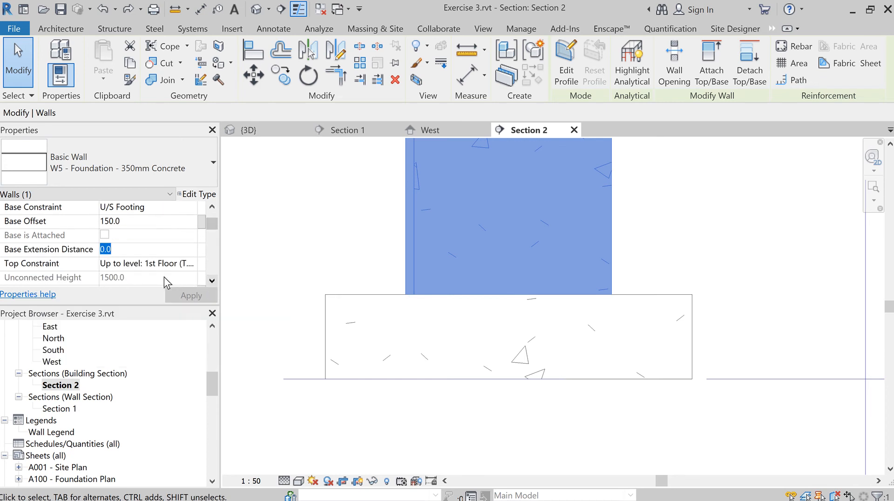
pyautogui.scroll(-3, 359, 278)
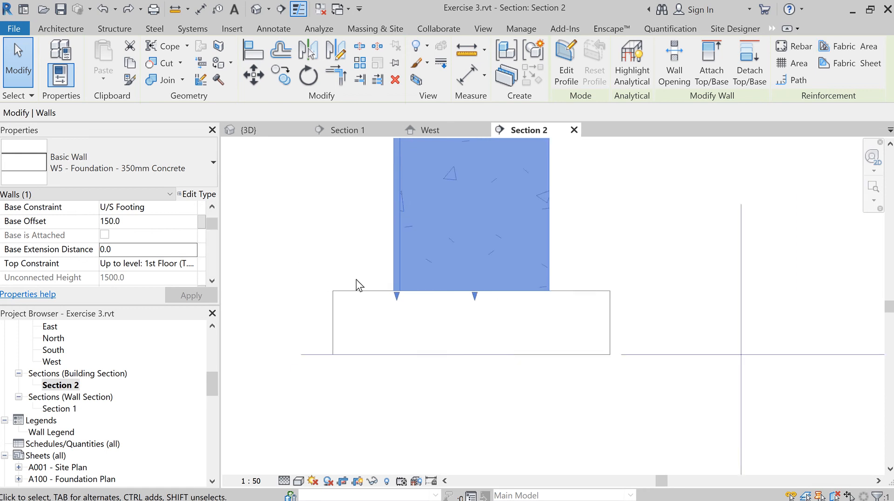
pyautogui.scroll(-1, 361, 275)
pyautogui.moveTo(361, 275); pyautogui.dragTo(465, 425, button='middle')
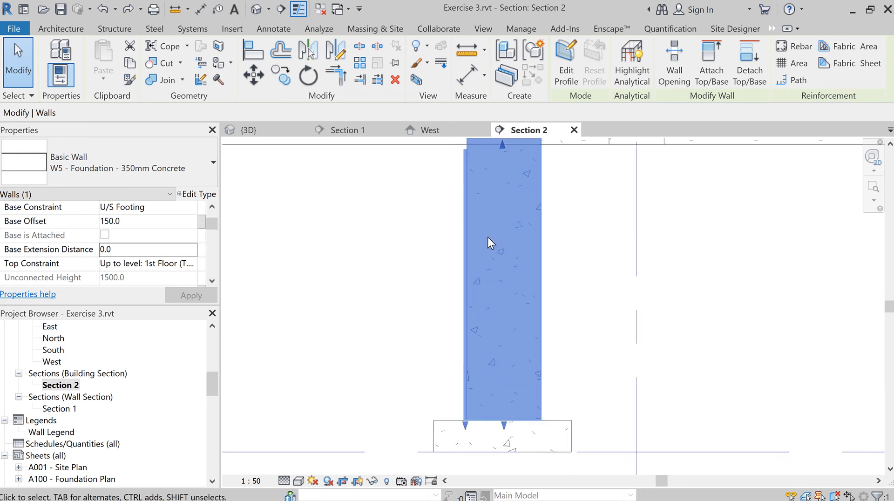
# Examine the top of the foundation wall's exterior layer, reselecting the wall to read its top offset and extension properties
pyautogui.moveTo(489, 243); pyautogui.dragTo(513, 370, button='middle')
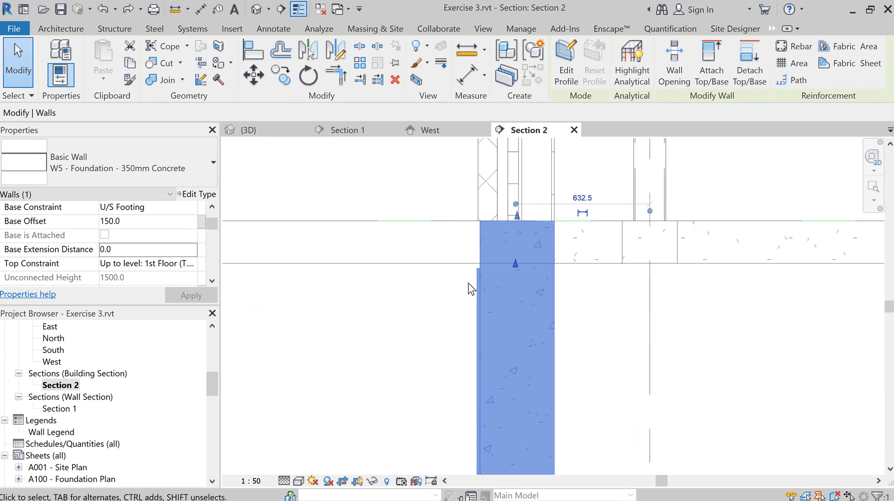
pyautogui.click(214, 279)
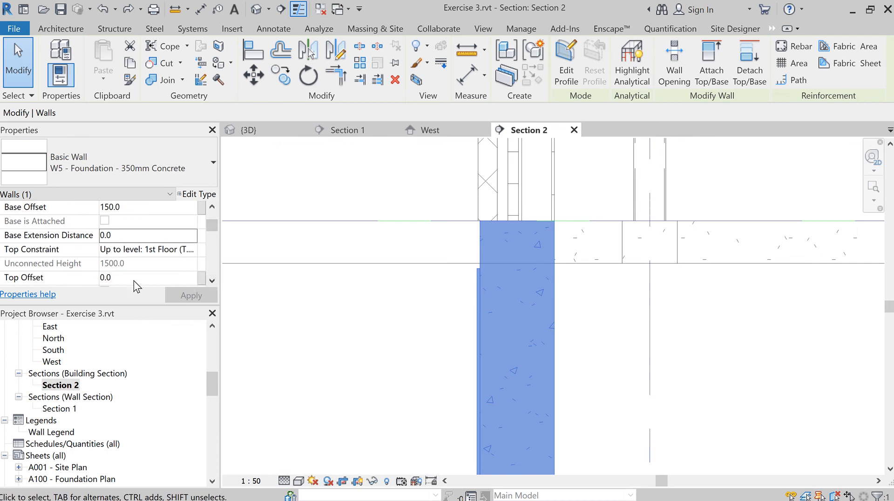
pyautogui.click(378, 295)
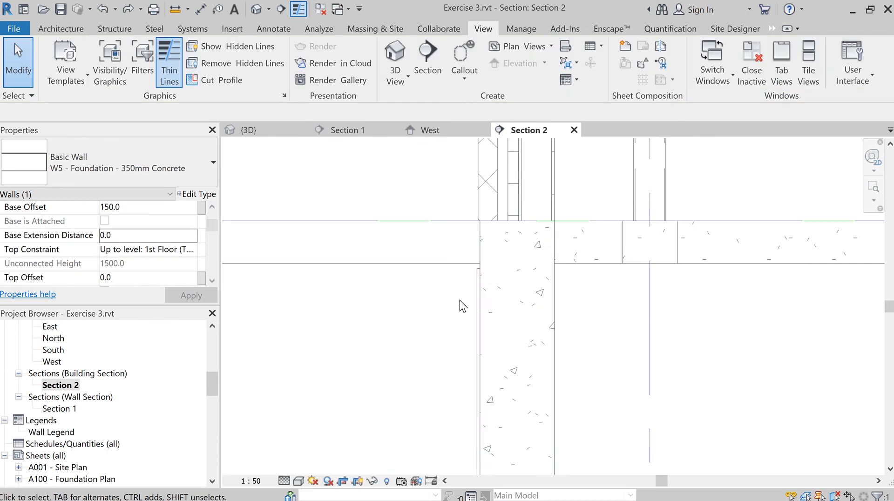
pyautogui.click(482, 299)
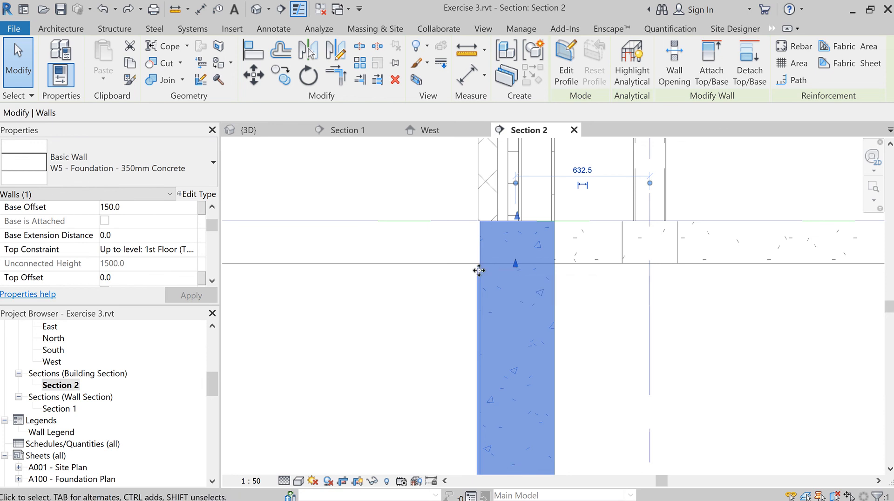
pyautogui.scroll(-1, 133, 275)
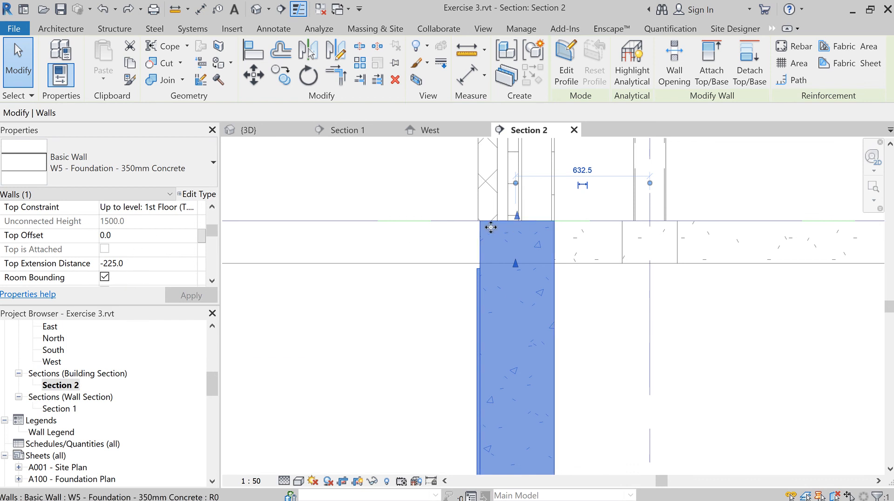
# Review the foundation wall's available top constraint levels and inspect its Top Extension Distance without changing either
pyautogui.click(212, 208)
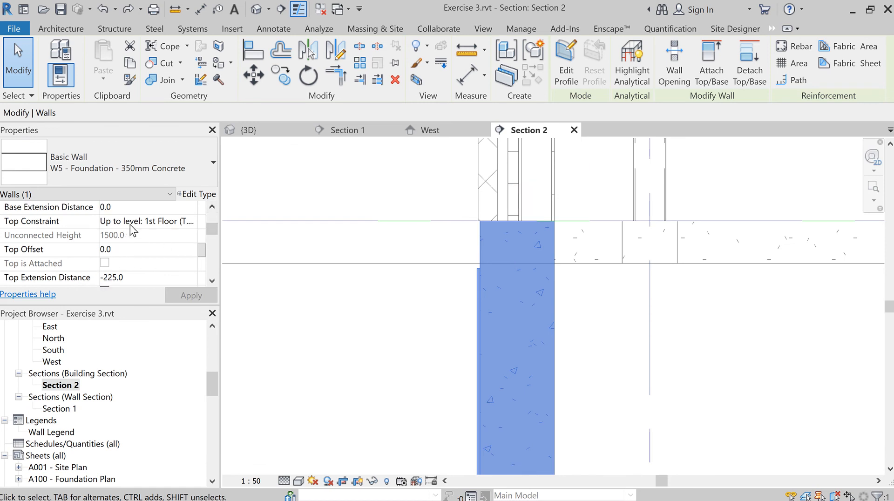
pyautogui.click(191, 222)
pyautogui.click(191, 223)
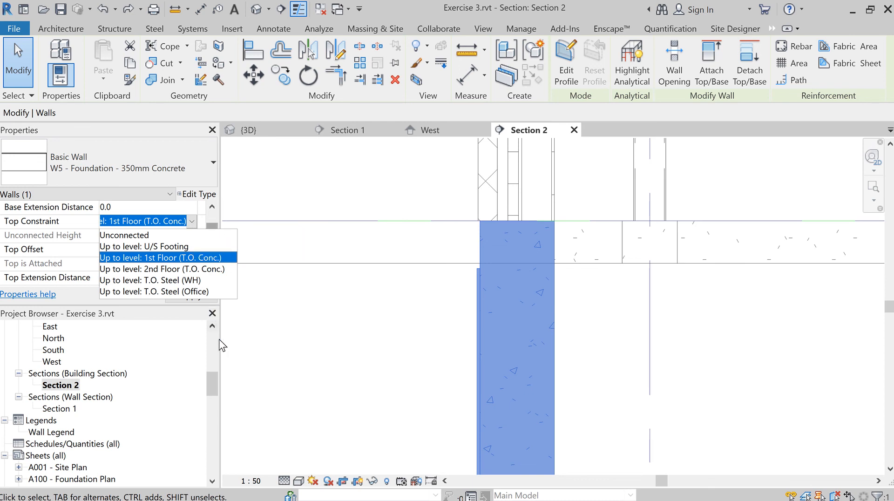
pyautogui.click(292, 278)
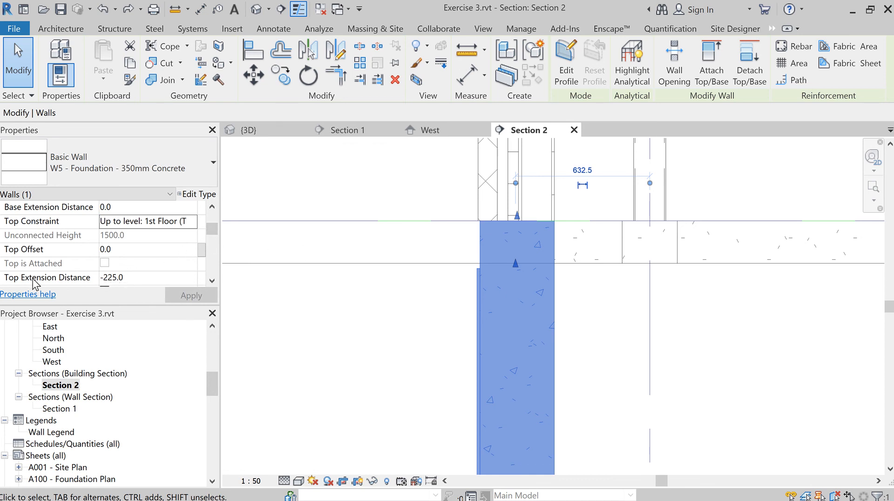
pyautogui.moveTo(80, 284)
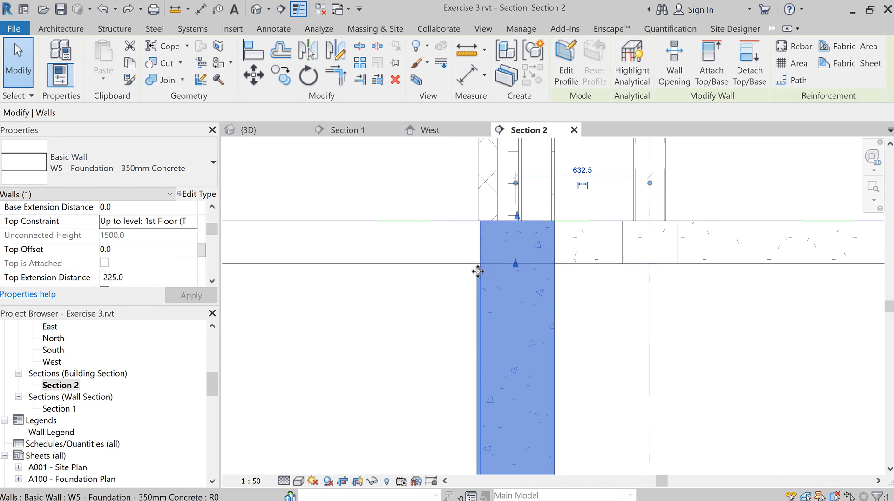
pyautogui.click(213, 280)
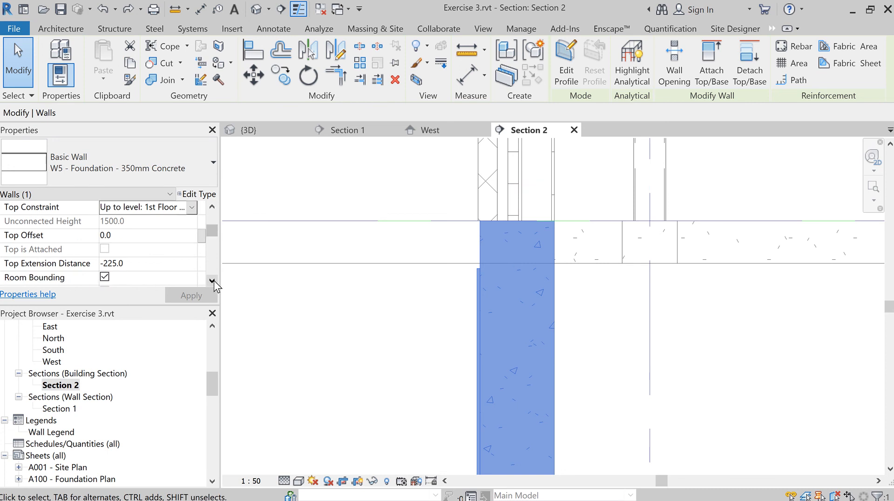
pyautogui.click(138, 265)
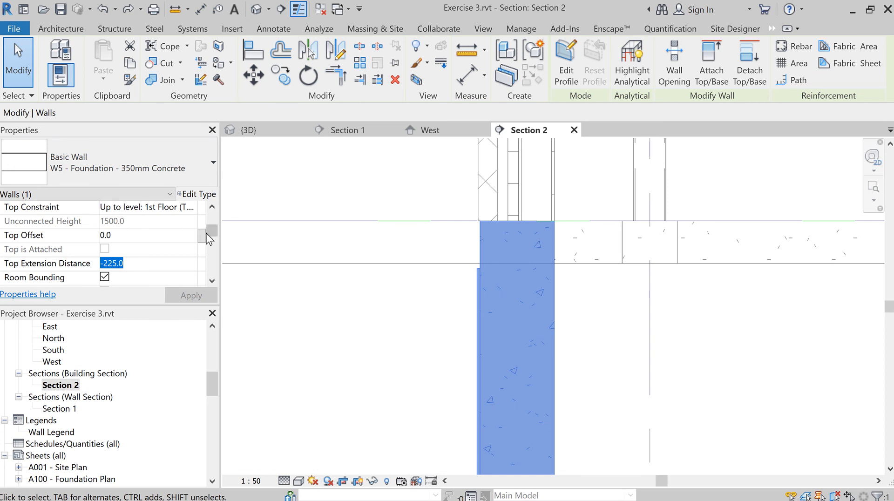
# Inspect the foundation wall's Base Extension Distance and view the full wall from the floor slab to the footing
pyautogui.click(212, 205)
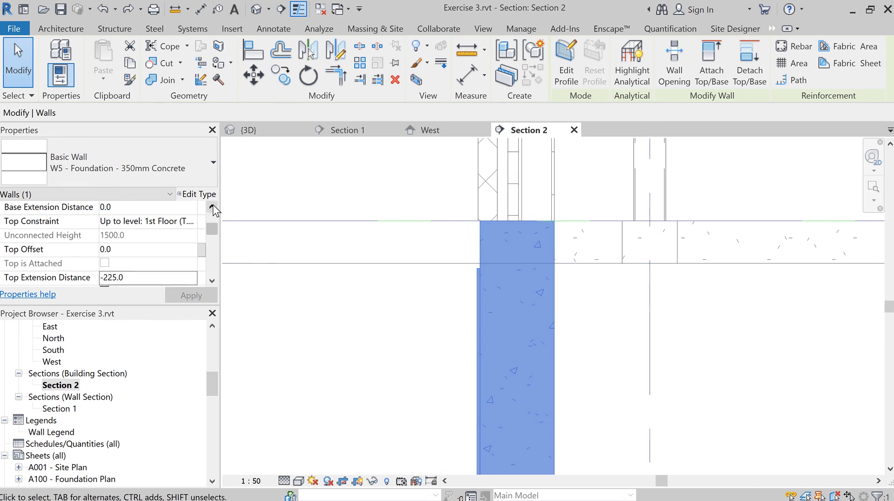
pyautogui.click(213, 205)
pyautogui.click(213, 206)
pyautogui.click(212, 206)
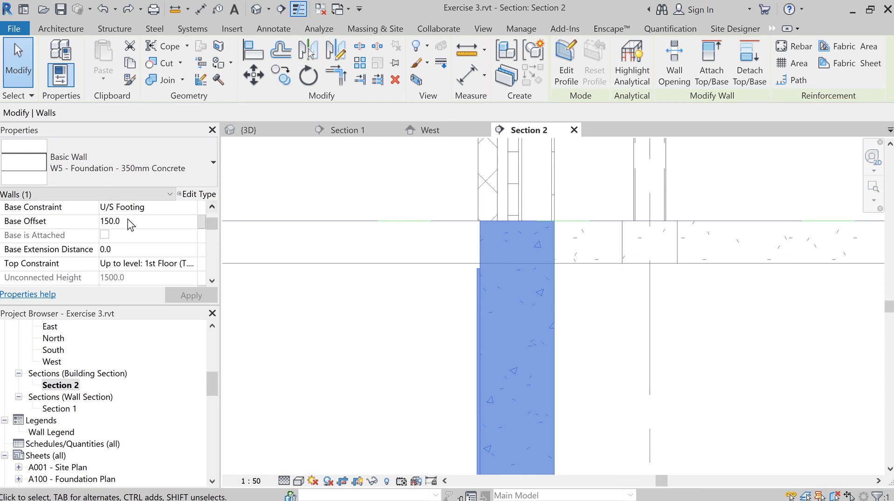
pyautogui.click(105, 250)
pyautogui.scroll(-3, 383, 340)
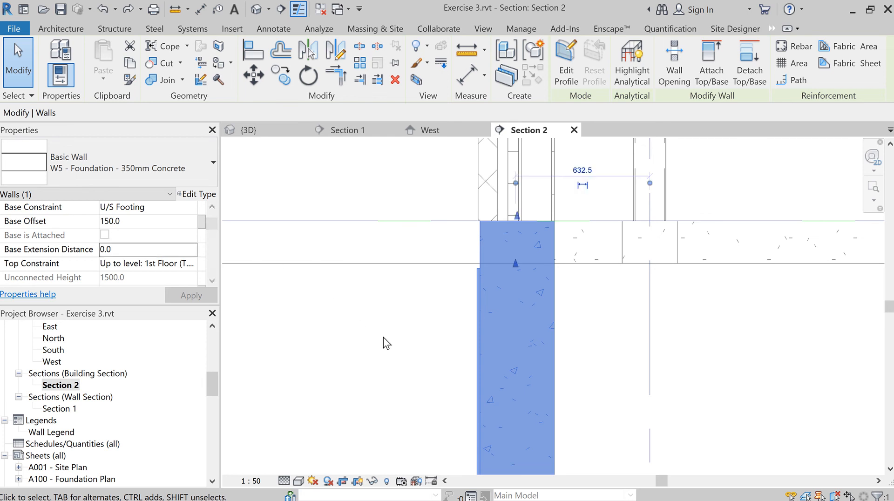
pyautogui.scroll(-2, 385, 348)
pyautogui.moveTo(385, 361); pyautogui.dragTo(403, 315, button='middle')
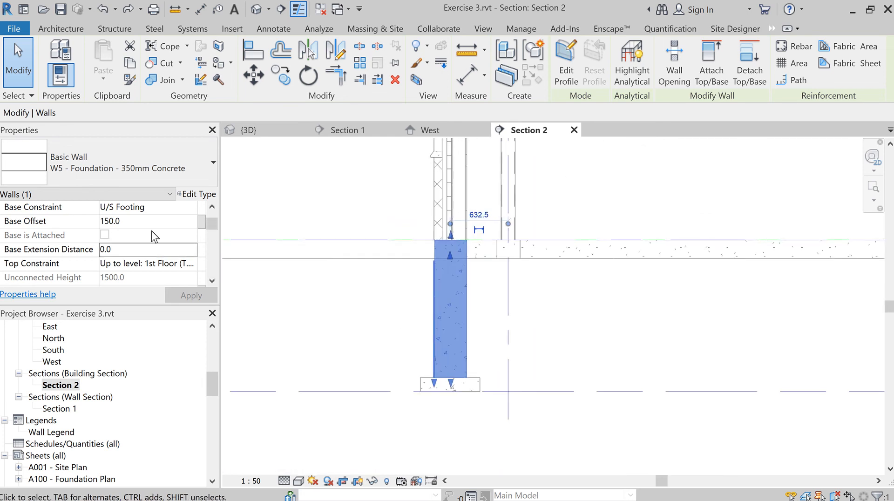
# Compare the wall's base constraint and base offset with its top constraint, top offset and extension distances
pyautogui.click(212, 207)
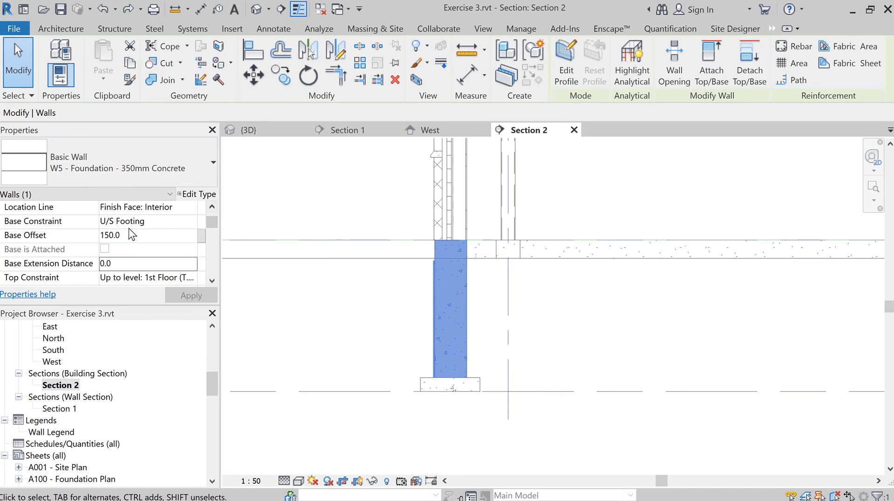
pyautogui.click(213, 281)
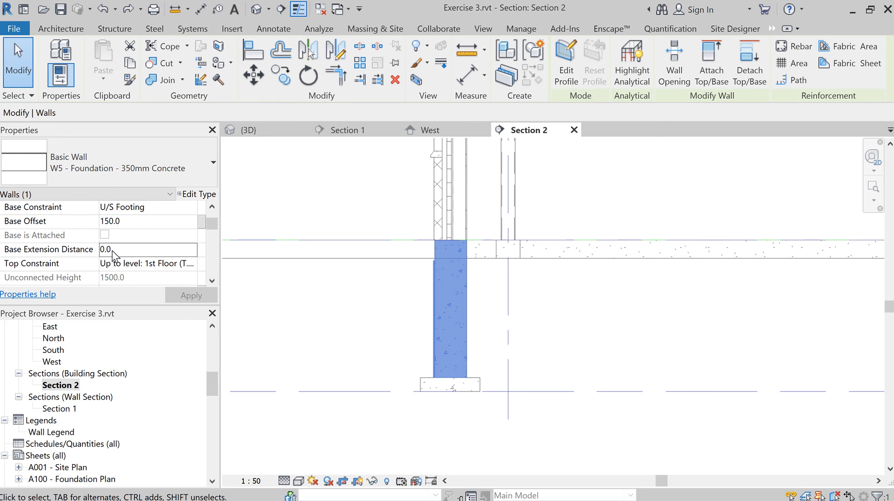
pyautogui.click(213, 280)
pyautogui.click(212, 280)
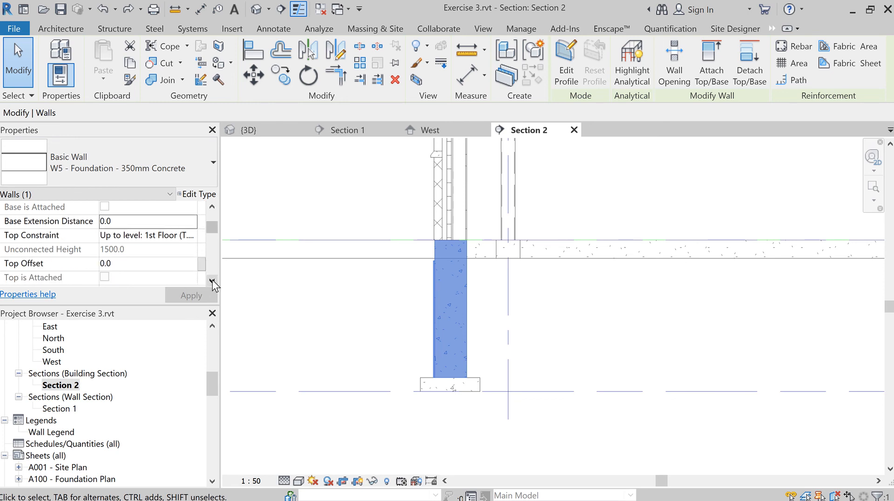
pyautogui.click(212, 280)
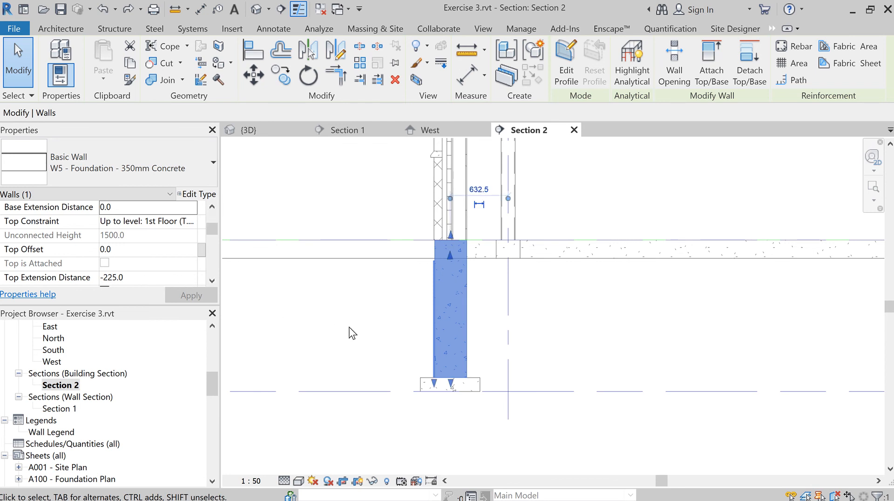
# Examine the exterior layer's top against the slab, and the 1st Floor (T.O. Conc.) and U/S Footing level markers
pyautogui.scroll(1, 426, 281)
pyautogui.scroll(3, 426, 281)
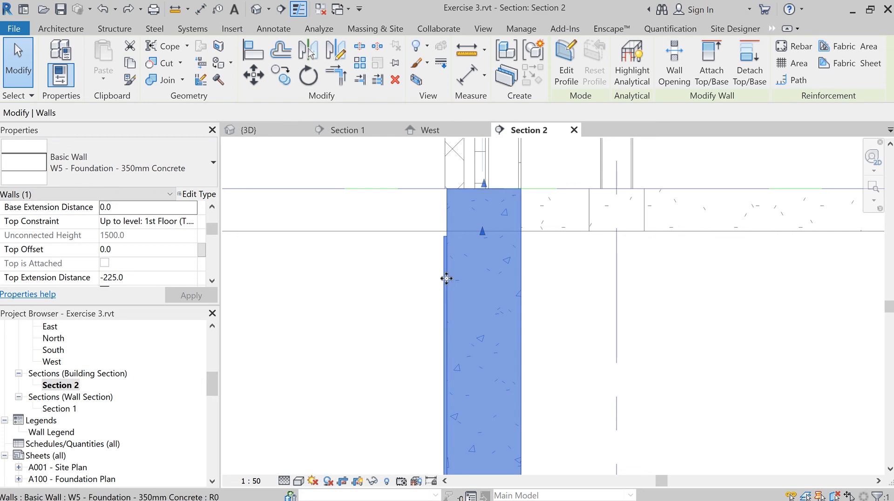
pyautogui.scroll(-5, 429, 294)
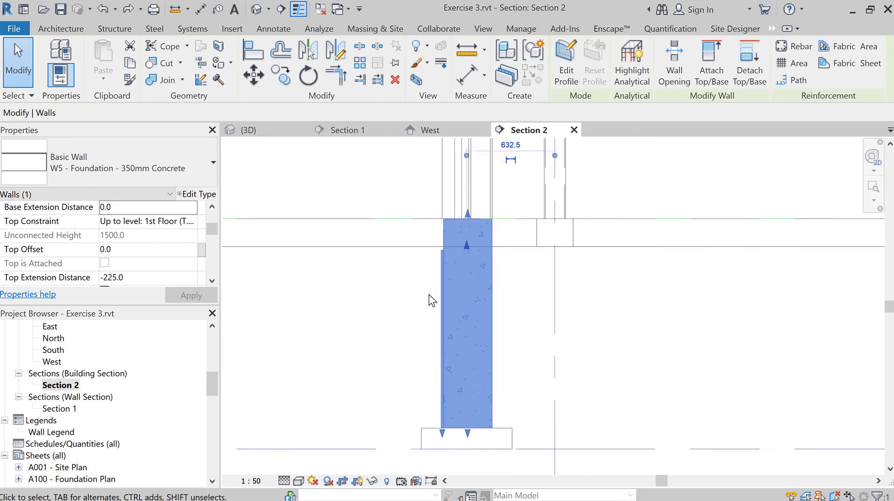
pyautogui.scroll(-2, 530, 314)
pyautogui.moveTo(647, 326); pyautogui.dragTo(396, 308, button='middle')
pyautogui.scroll(-4, 464, 317)
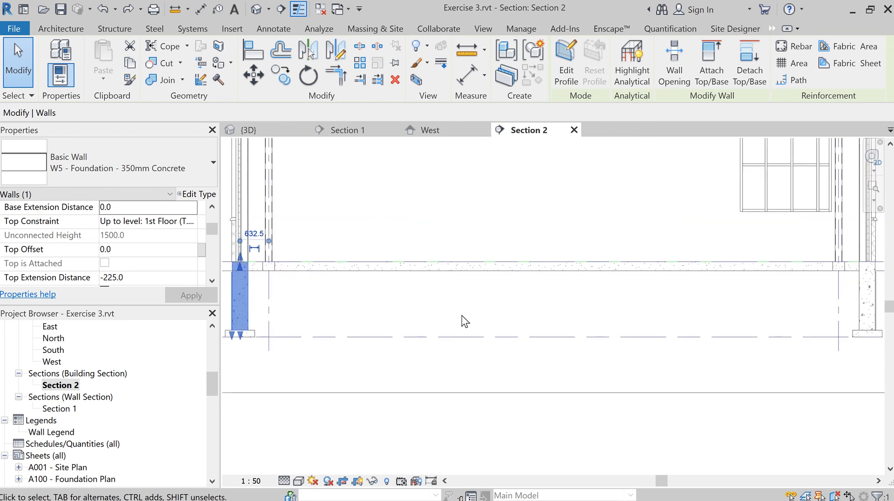
pyautogui.moveTo(731, 341); pyautogui.dragTo(415, 355, button='middle')
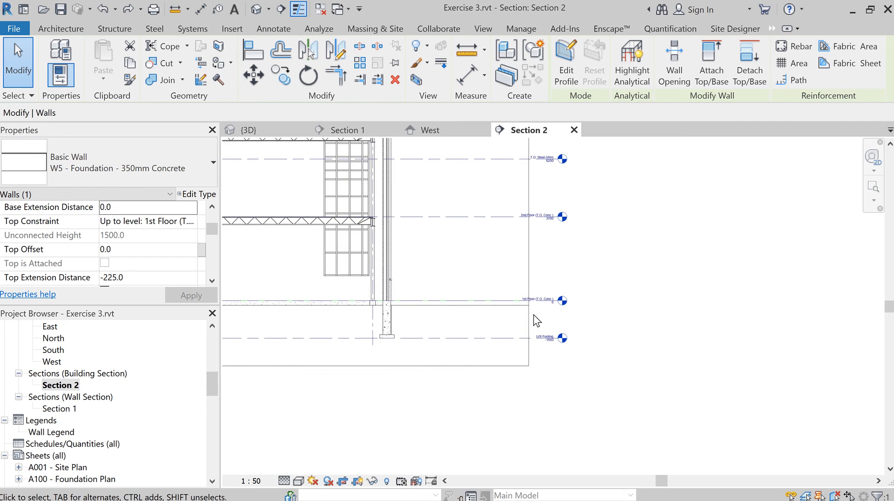
pyautogui.scroll(4, 536, 306)
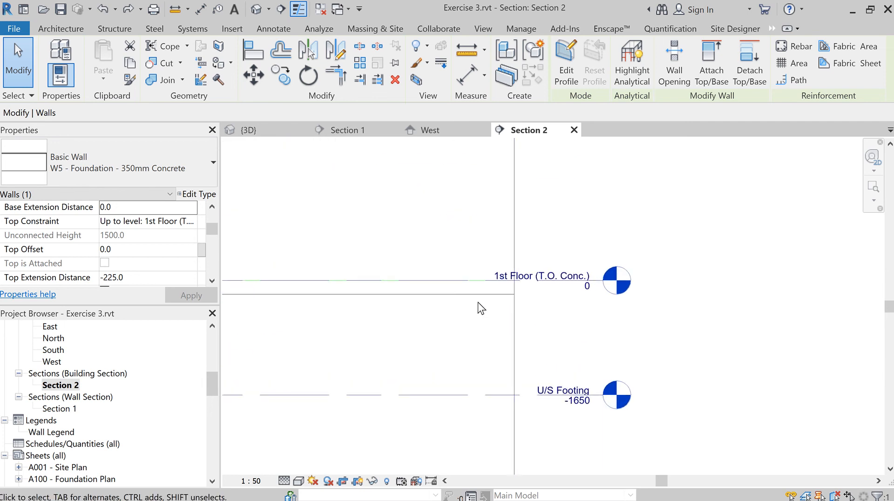
pyautogui.scroll(-1, 444, 320)
pyautogui.moveTo(412, 326); pyautogui.dragTo(600, 315, button='middle')
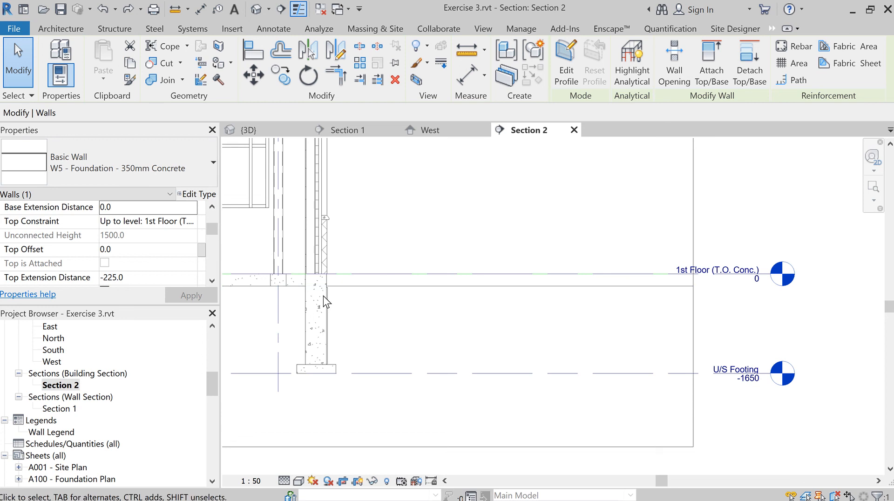
# Review the W5 foundation type's layer assembly, accept it unchanged, and inspect the exterior layer on the opposite foundation wall
pyautogui.scroll(2, 320, 289)
pyautogui.scroll(3, 322, 292)
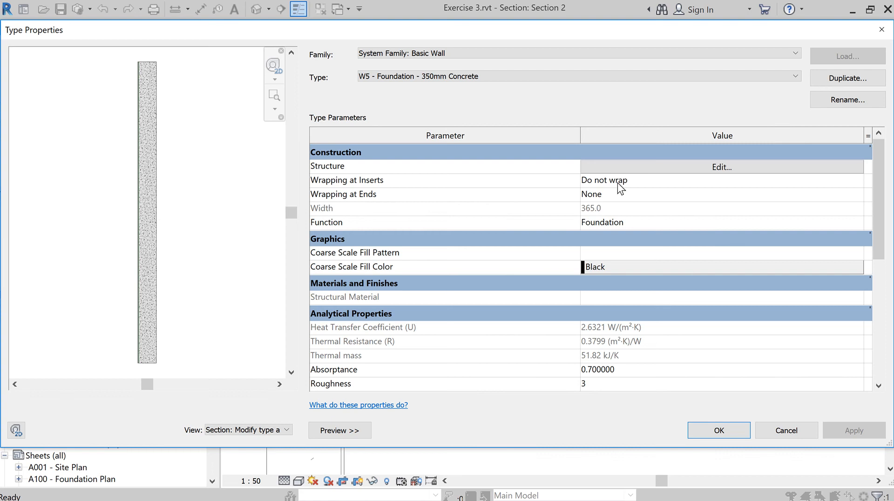
pyautogui.click(631, 167)
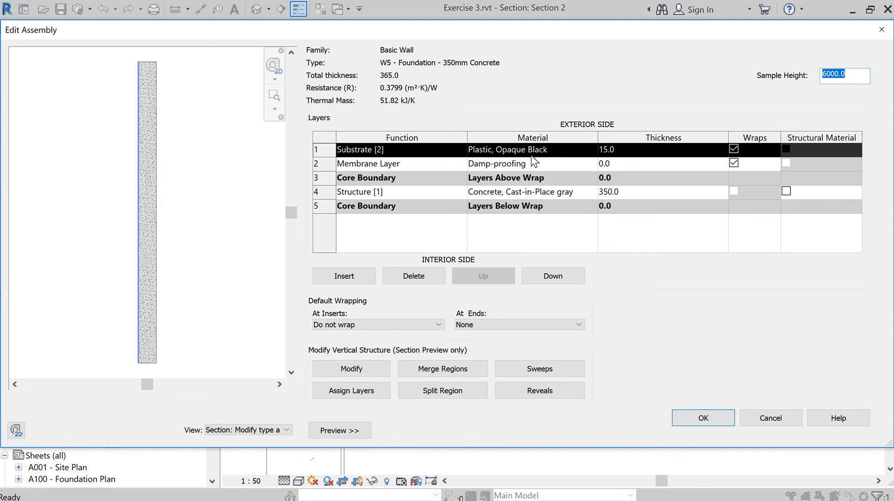
pyautogui.click(709, 418)
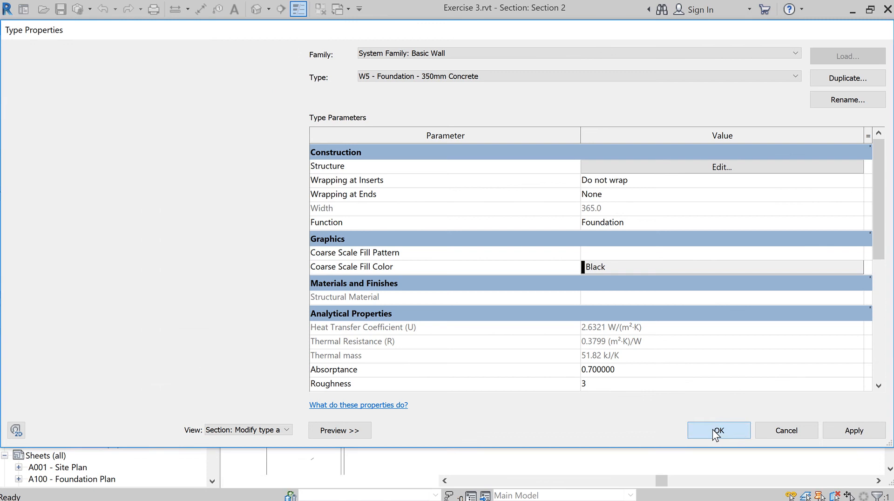
pyautogui.click(713, 429)
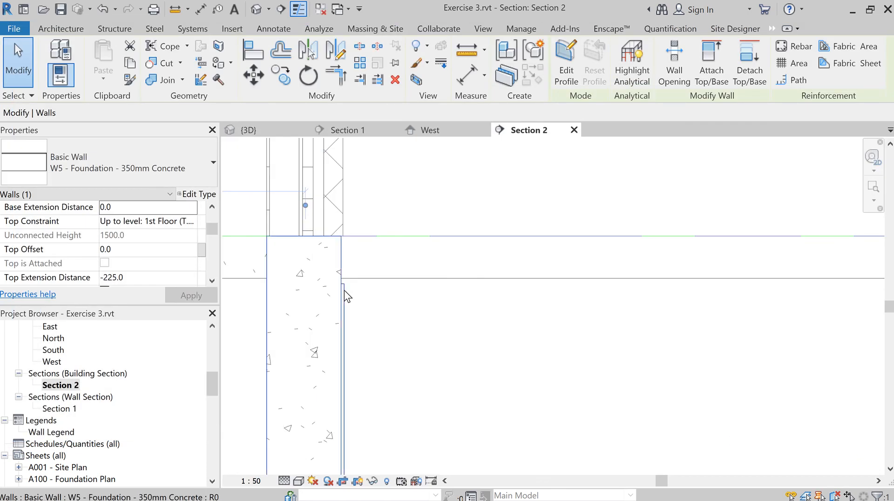
pyautogui.moveTo(434, 322); pyautogui.dragTo(637, 305, button='middle')
pyautogui.scroll(-3, 588, 324)
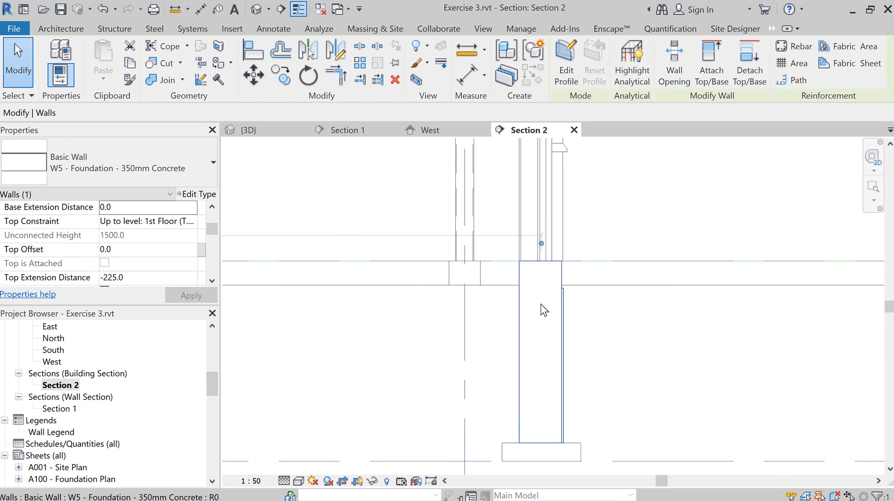